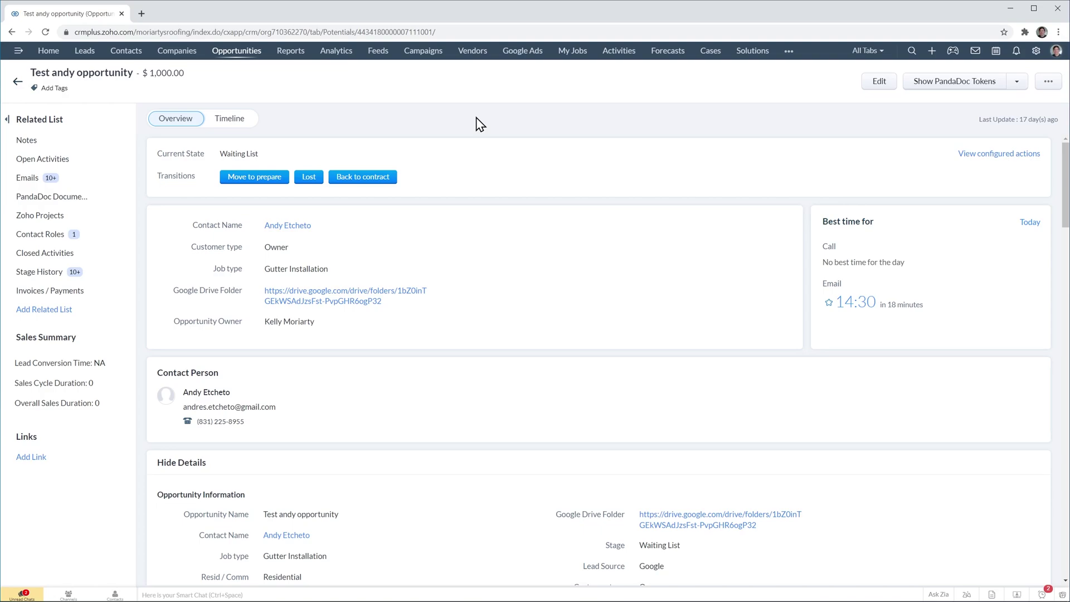
Compose a new email from the opportunity's Emails list using the "Confirming appointment" template.
left_click(59, 184)
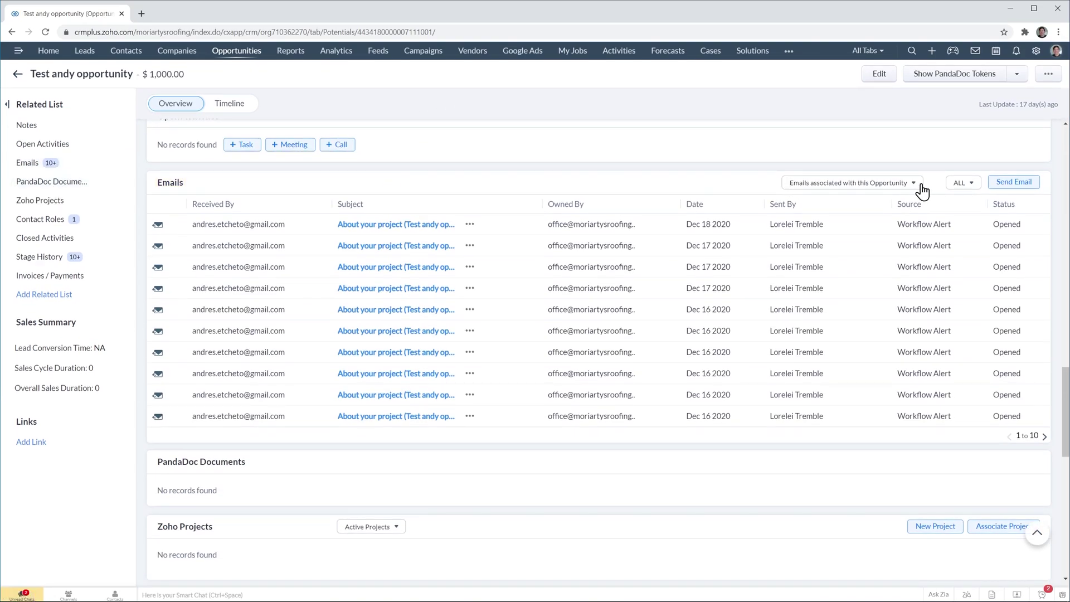
left_click(1007, 186)
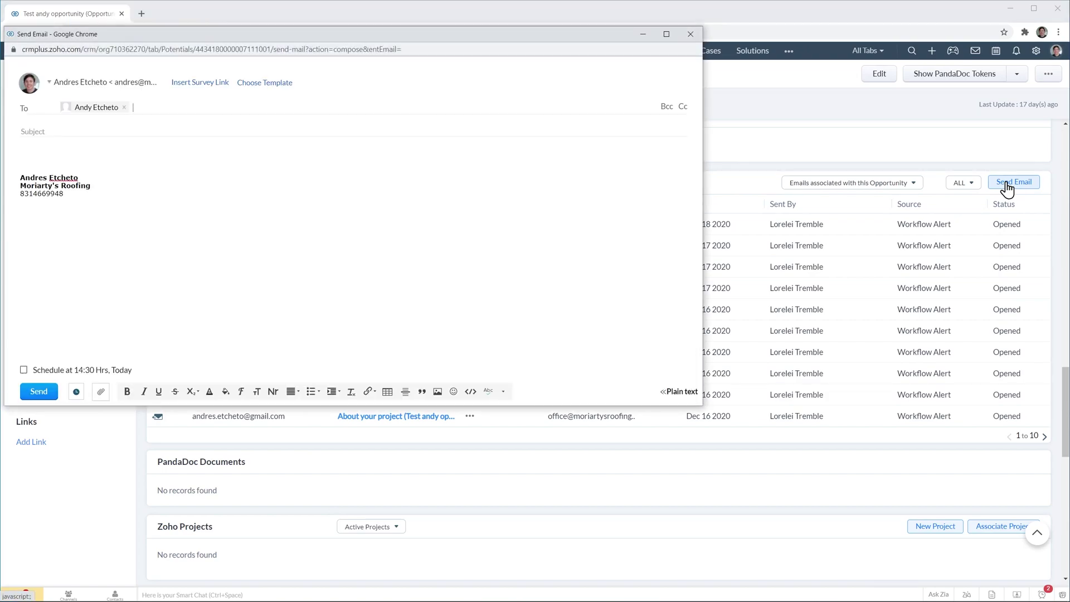
left_click(275, 84)
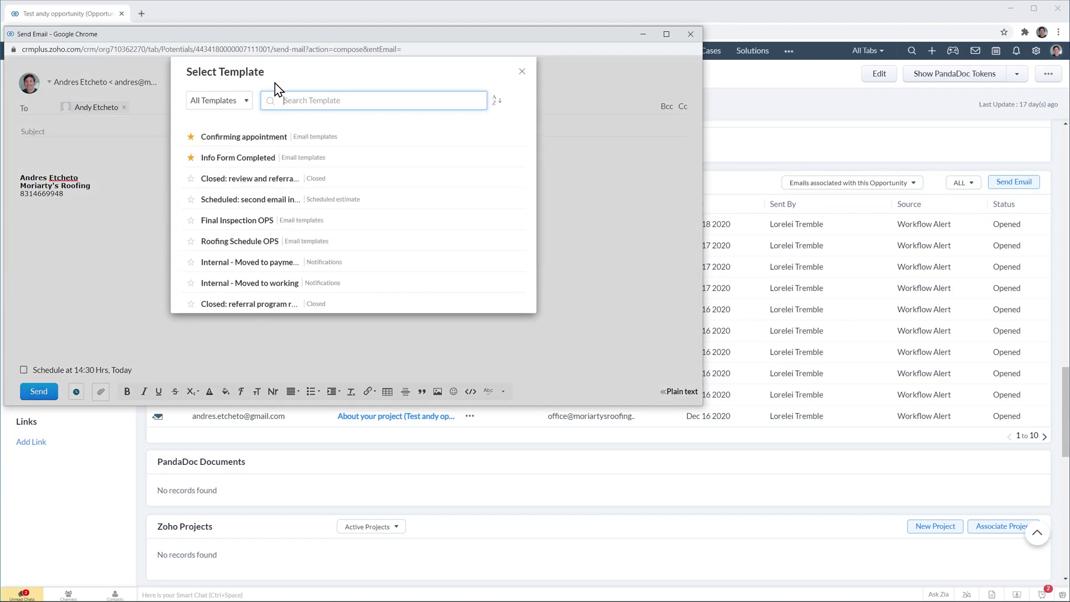
left_click(259, 139)
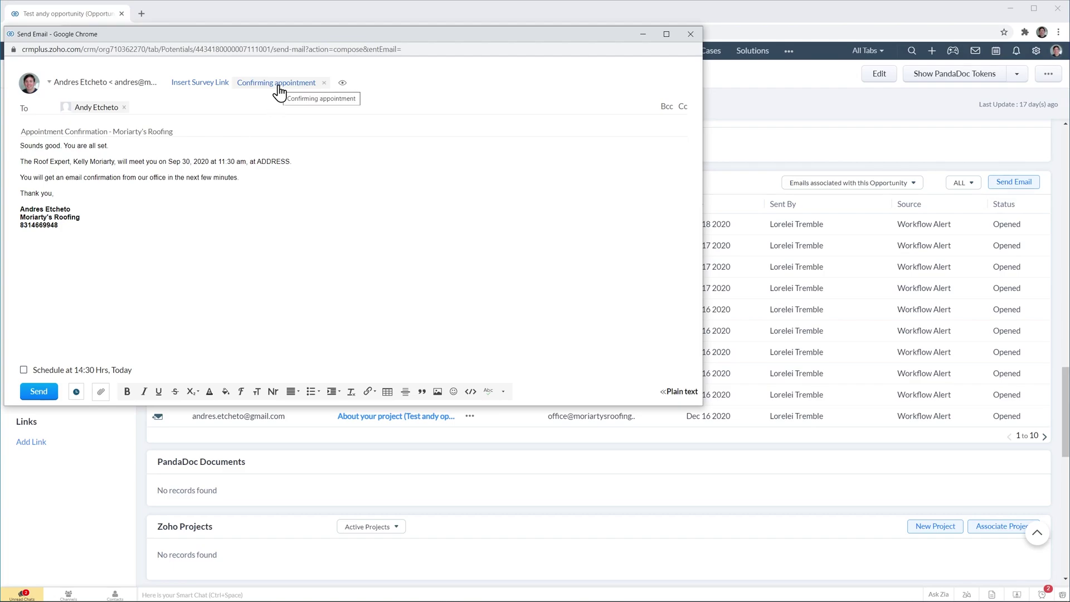
Replace the email's template with "Info Form Completed" and send the email.
left_click(322, 84)
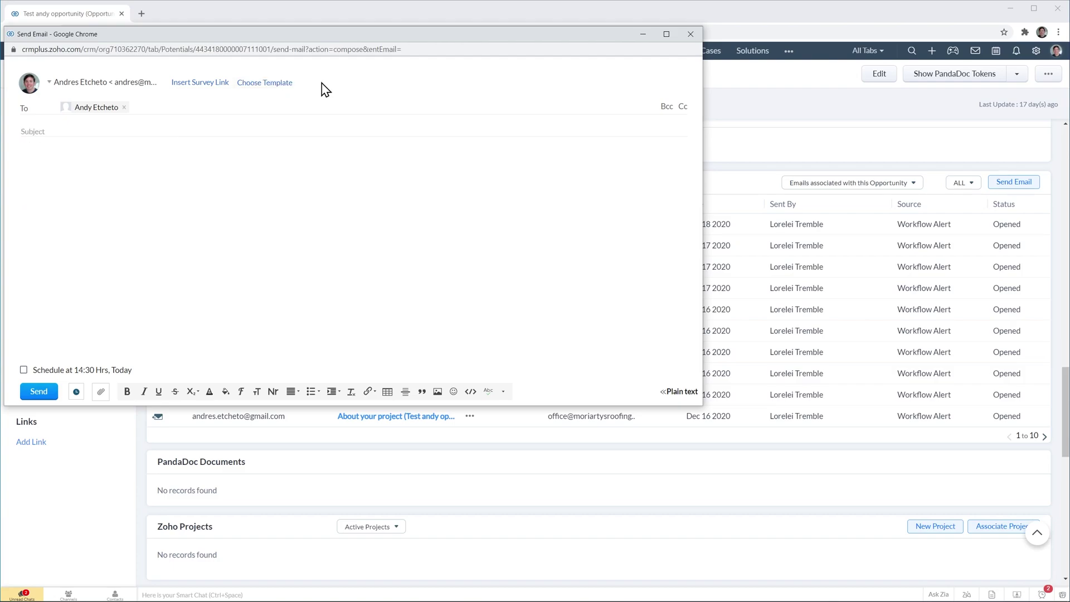
left_click(284, 84)
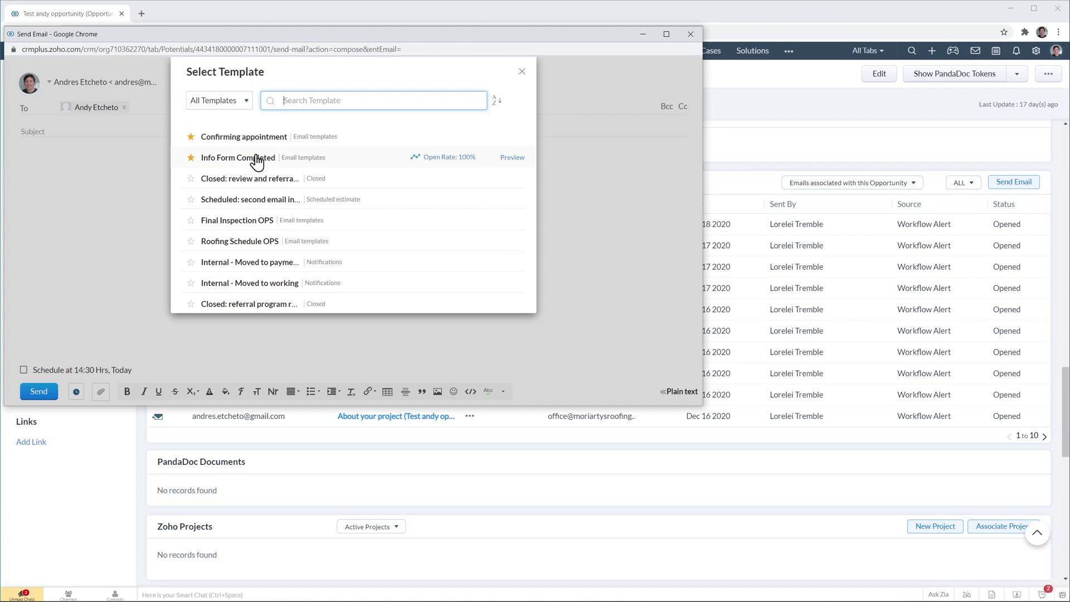
left_click(255, 158)
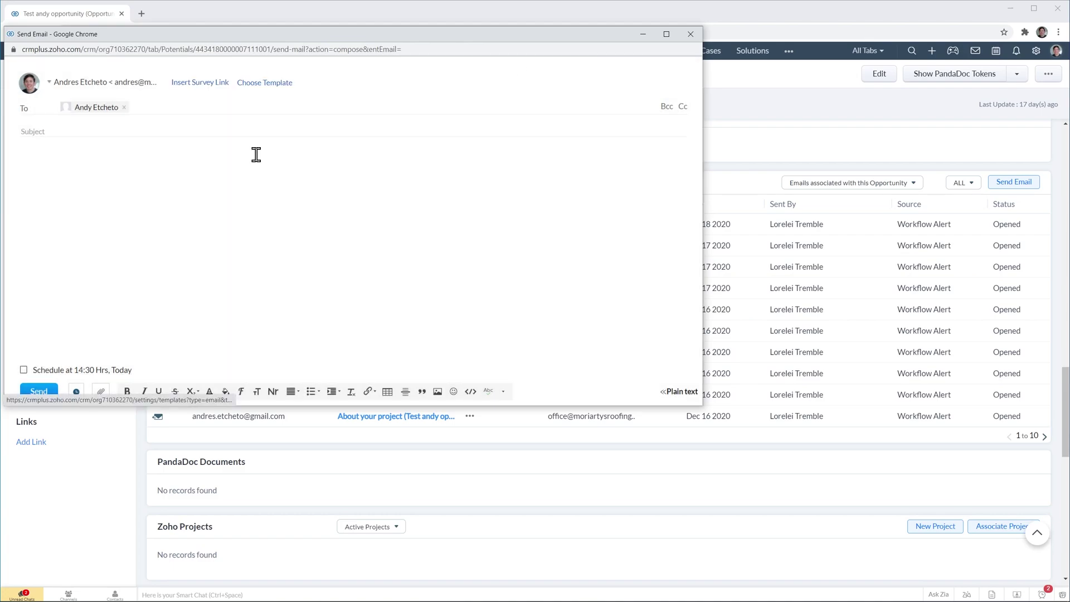
left_click(48, 392)
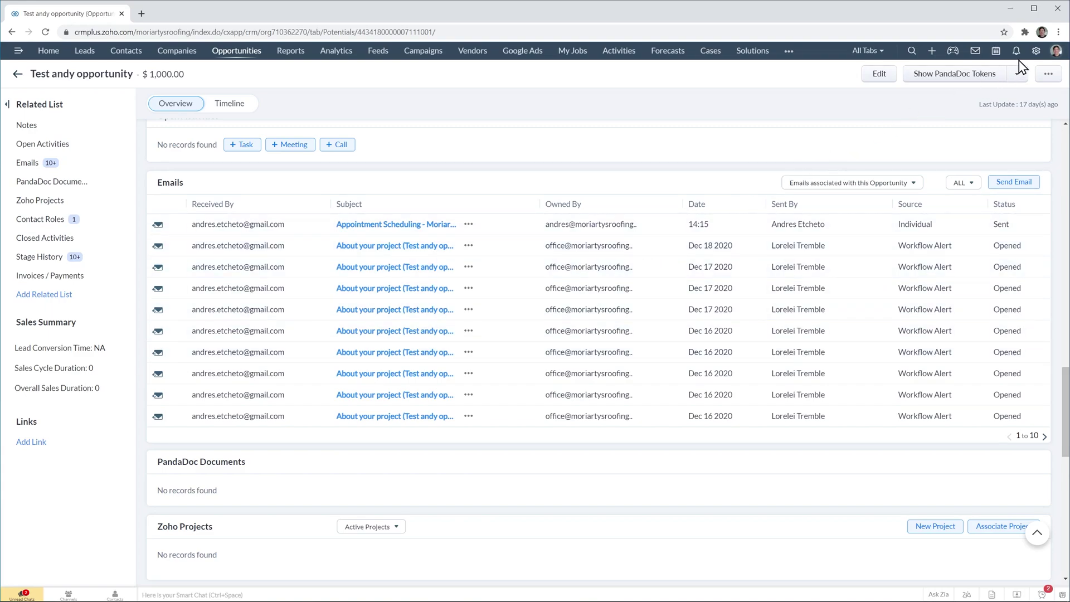
In the CRM template settings, start a new HTML / plain text email template for the Opportunities module.
left_click(1036, 52)
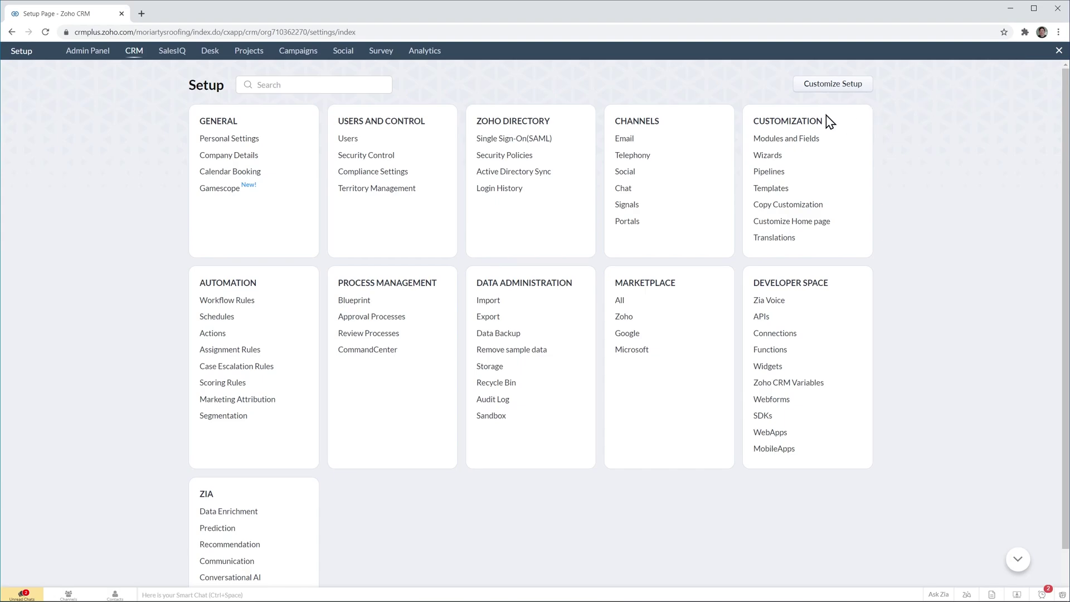
left_click(768, 191)
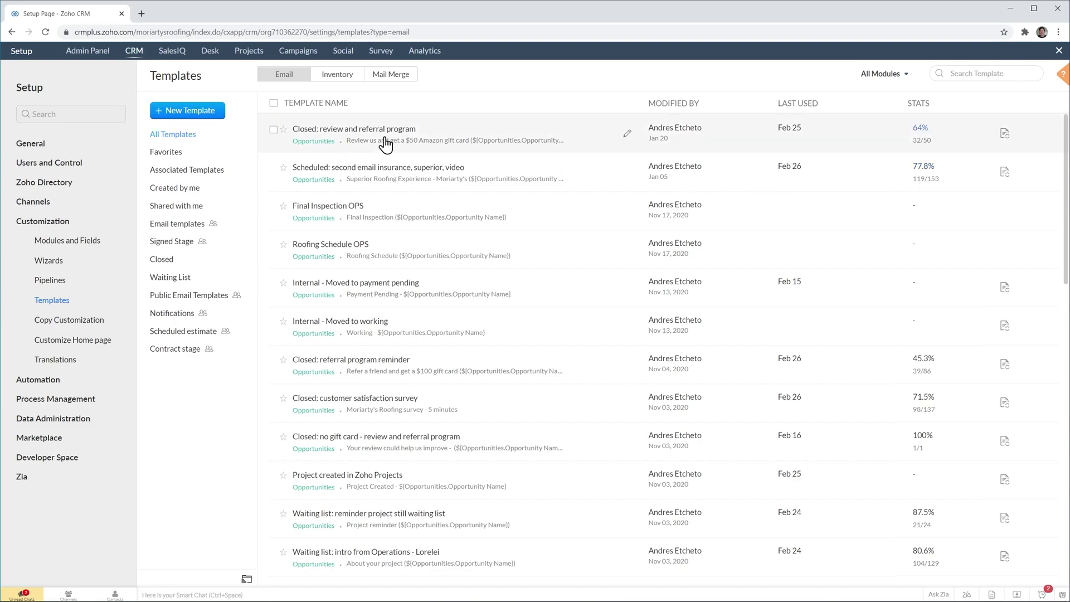
left_click(213, 114)
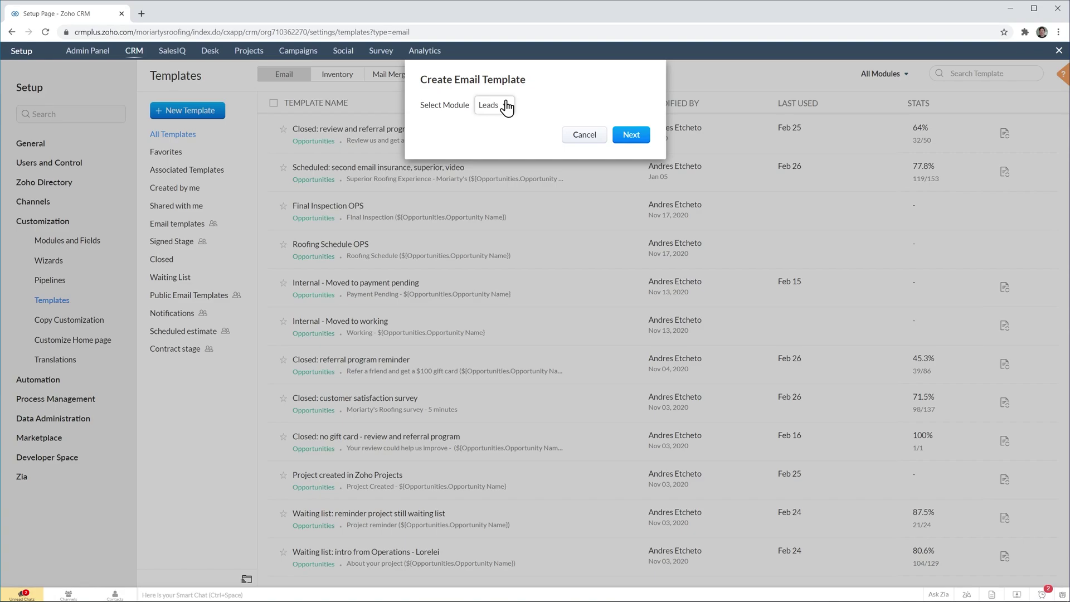
left_click(507, 108)
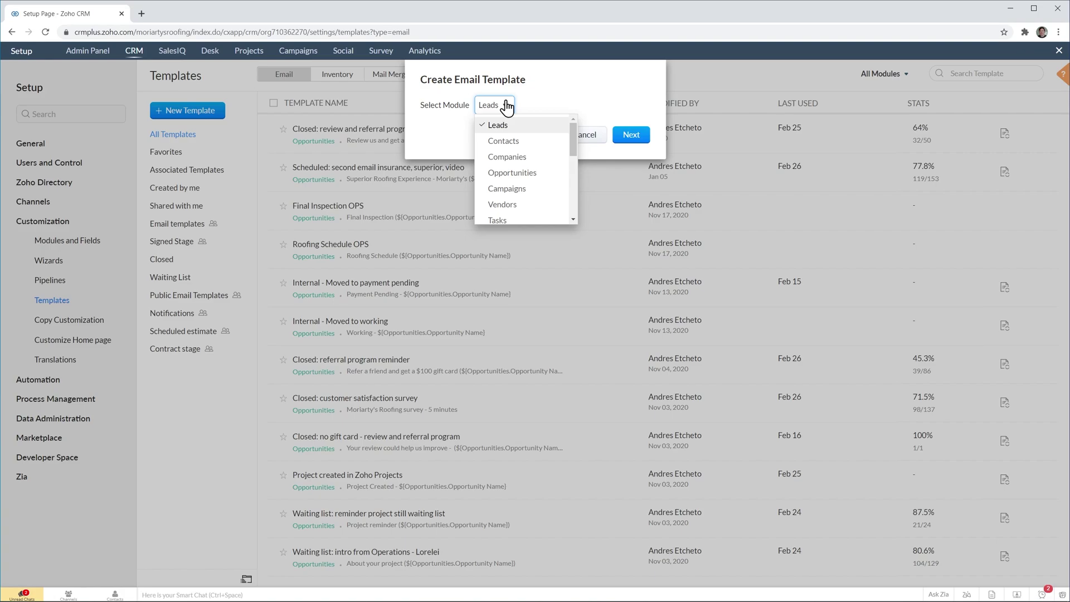
left_click(513, 174)
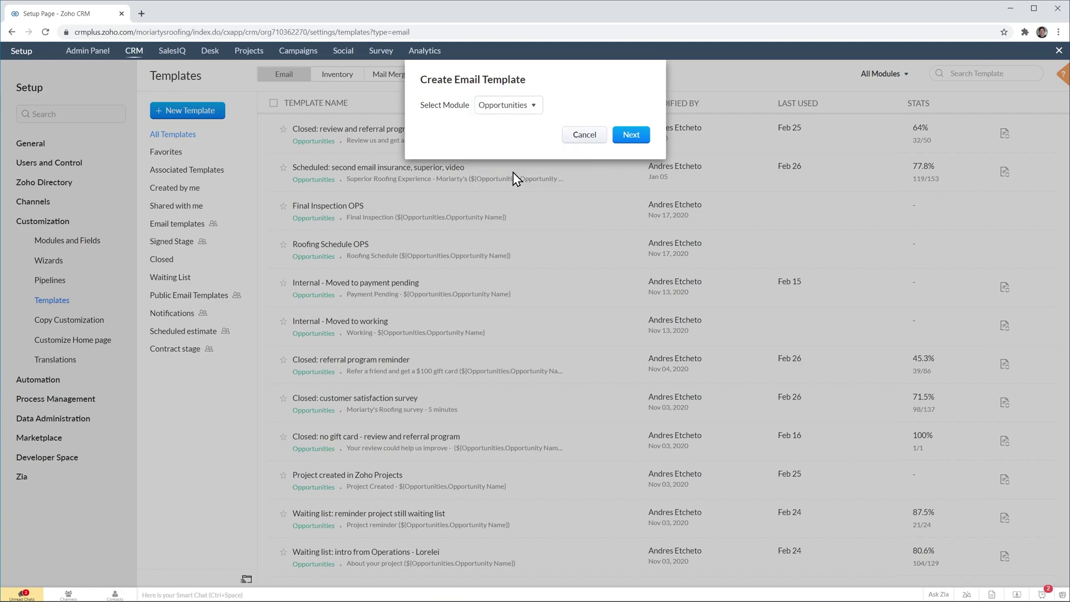
left_click(630, 139)
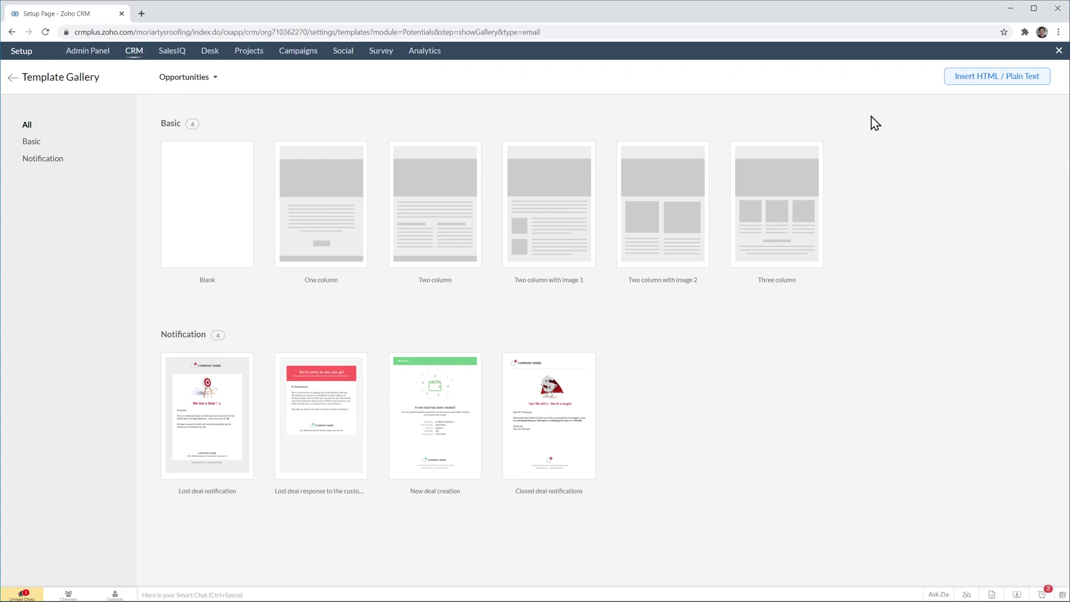
left_click(981, 84)
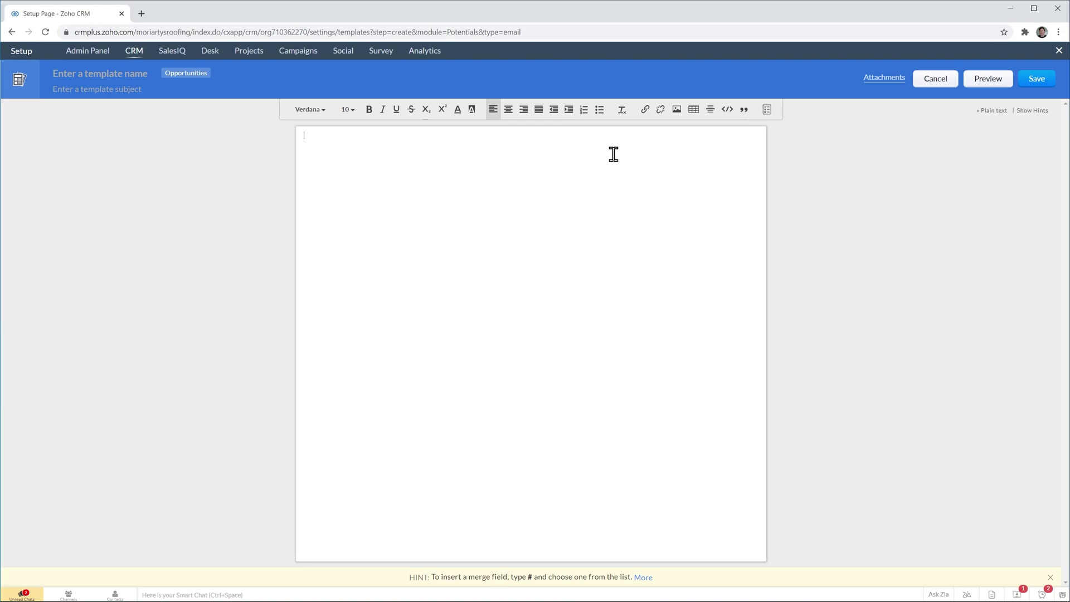
Write a proposal check-in message with Phone, Email and Regards lines, and insert the opportunity's Contact Name merge field after "Hi".
type("Hi ,  I'm checking in to make sure you received the proposal (sometimes it ends up in the spam folder) and to see if you had any questions?  Feel free to text or email me any other questions you might have, or we would be happy to set up a time to talk on the phone if you prefer.  Phone: Email:  Regards,")
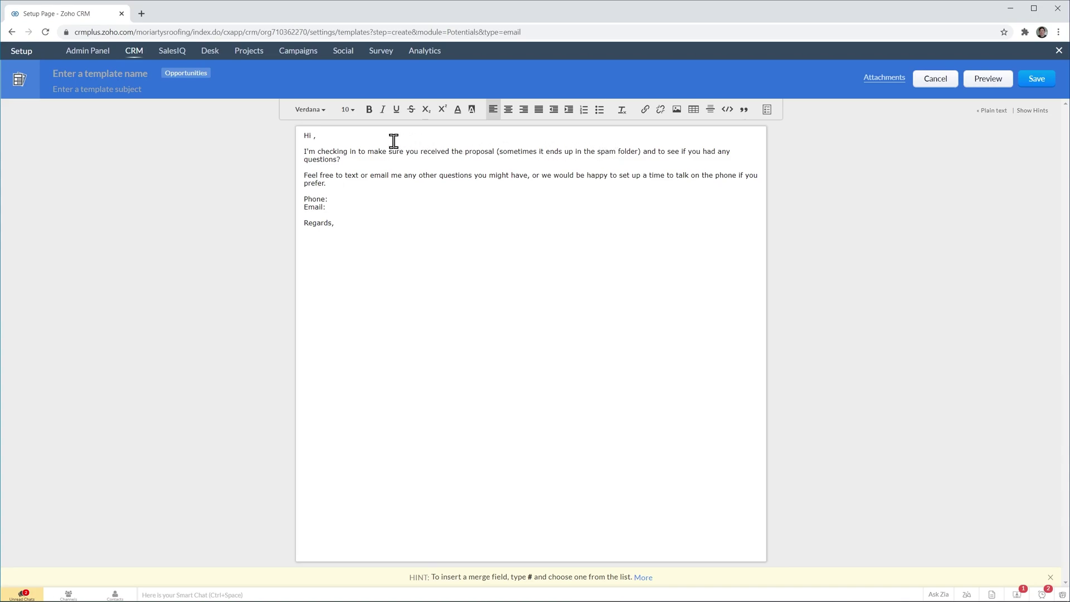
left_click(314, 136)
type("#")
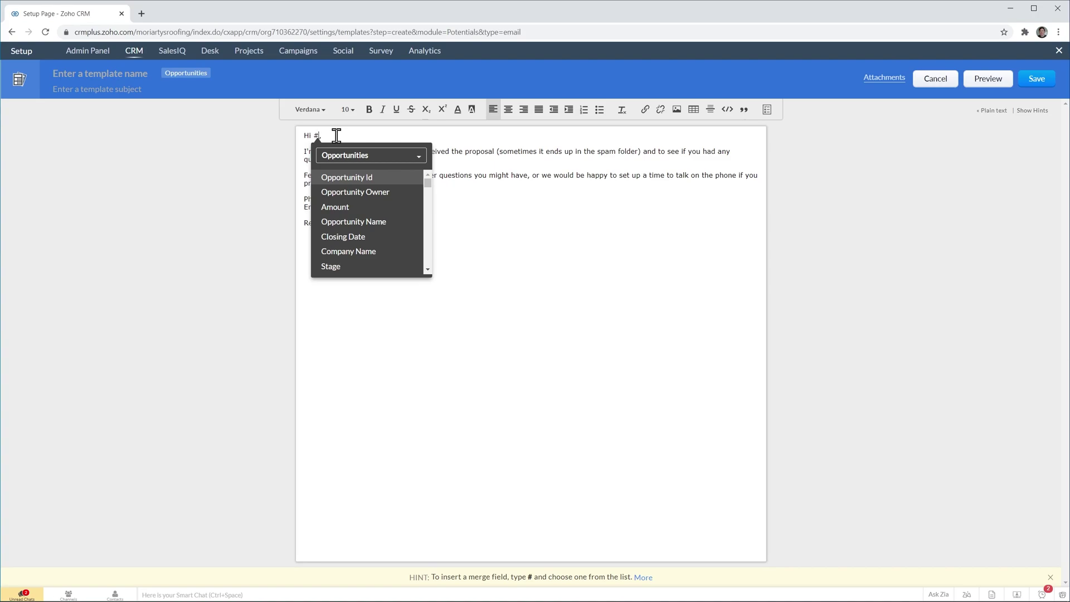
scroll(367, 208, "down", 5)
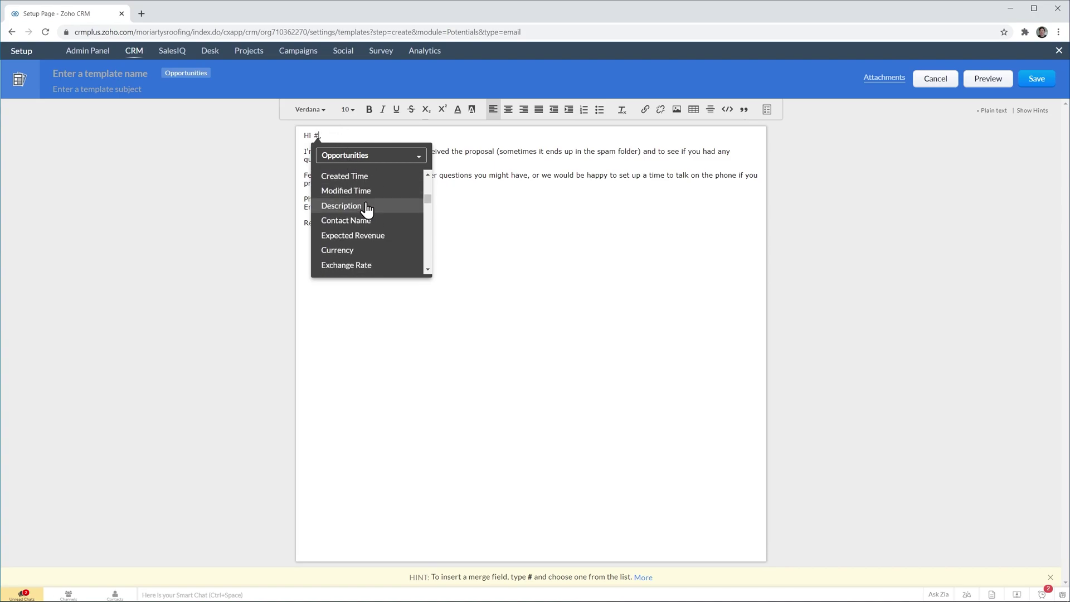
left_click(366, 223)
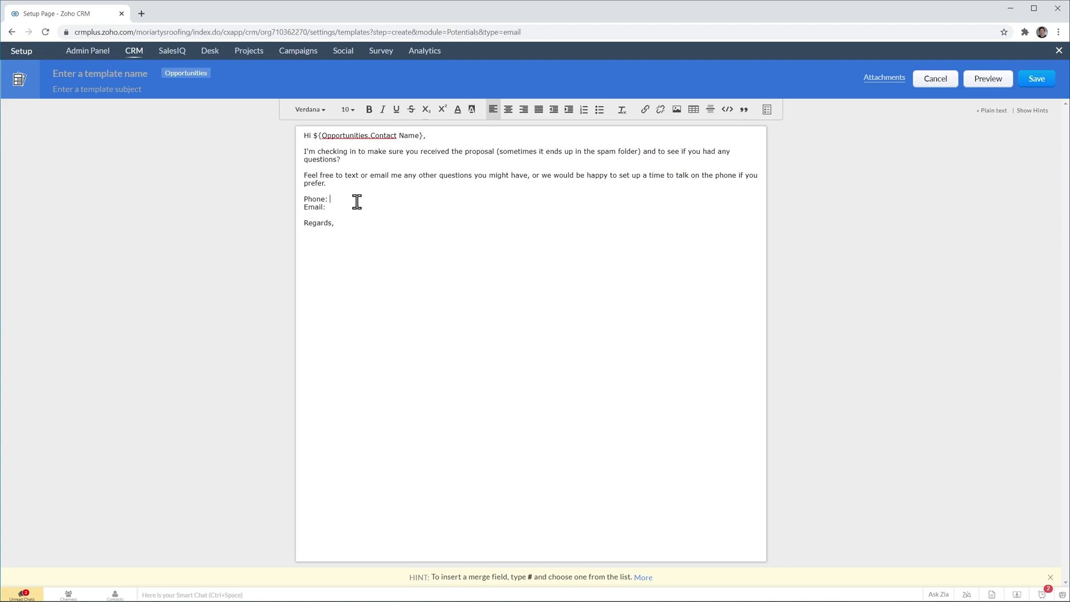
Insert the Opportunity Owner's Phone merge field after "Phone:" in the template body.
type("#")
left_click(375, 220)
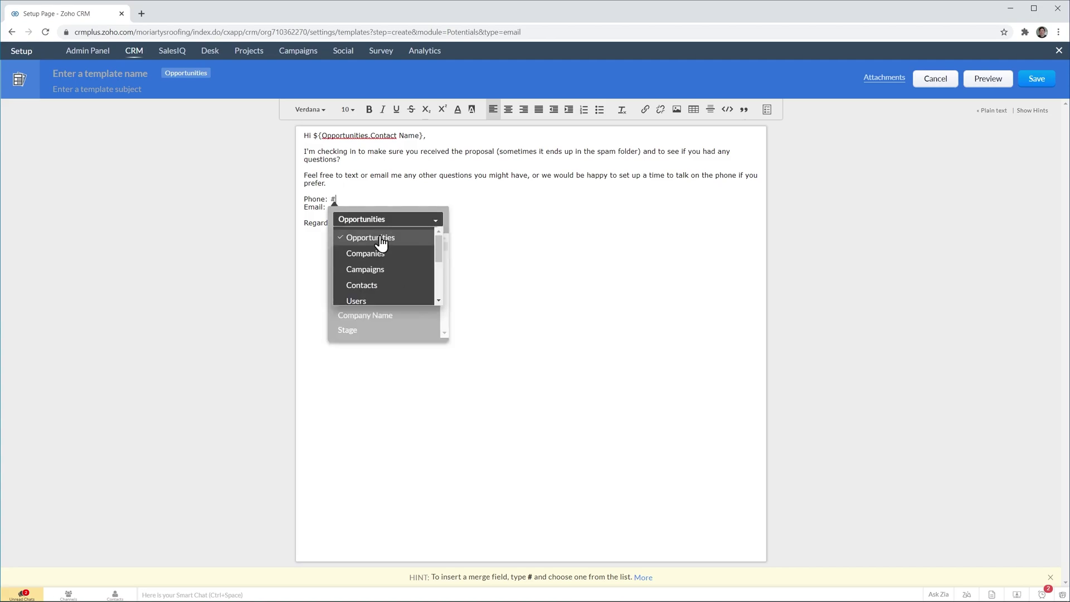
scroll(383, 251, "down", 3)
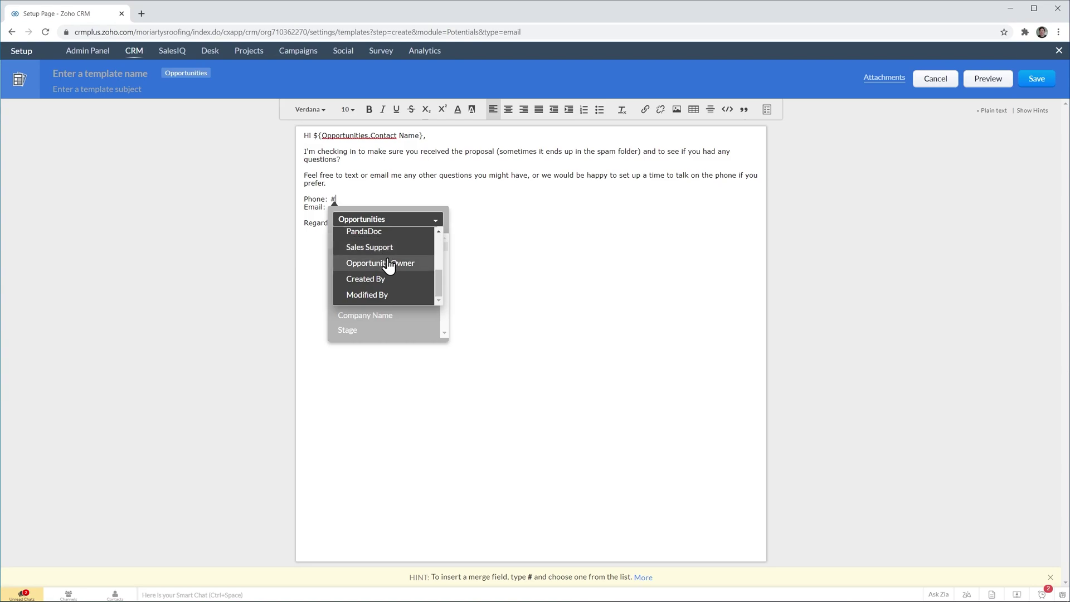
left_click(389, 263)
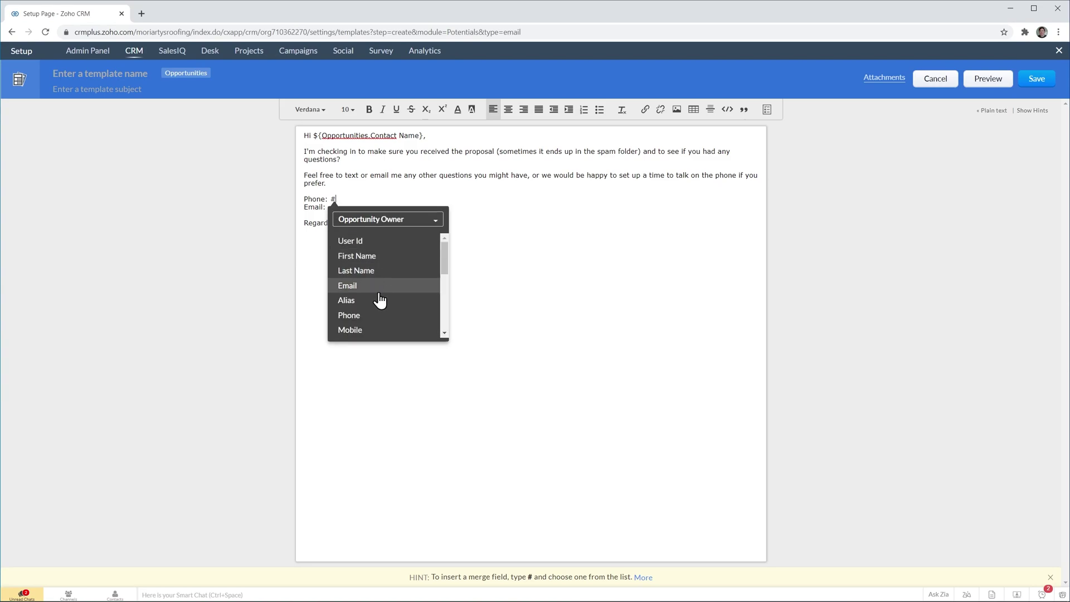
left_click(377, 316)
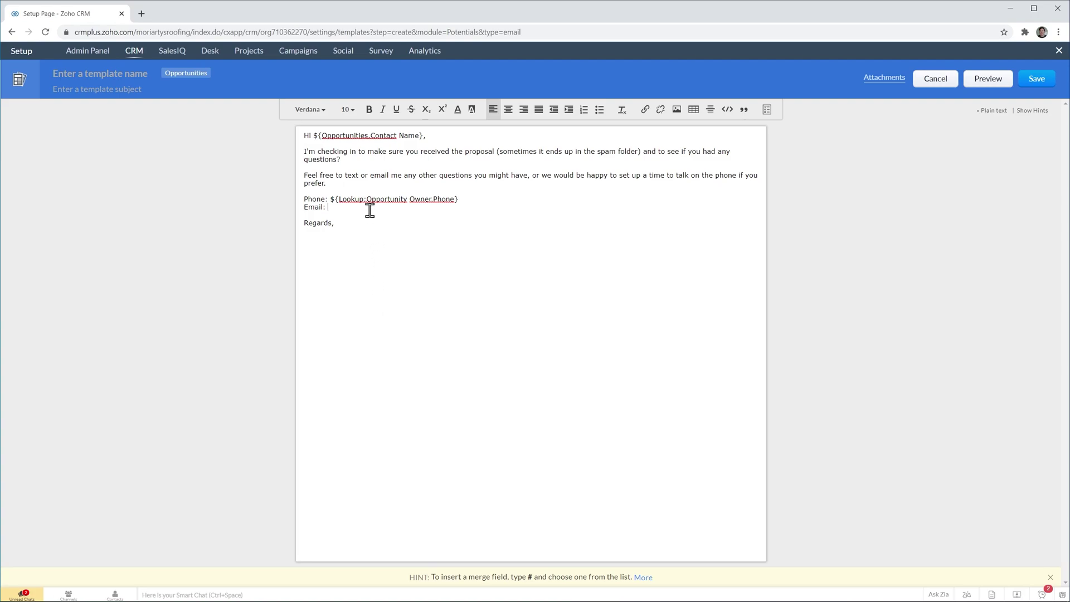
Insert the Opportunity Owner's Email merge field after "Email:" in the template body.
type("#")
left_click(373, 227)
scroll(375, 277, "down", 2)
left_click(374, 273)
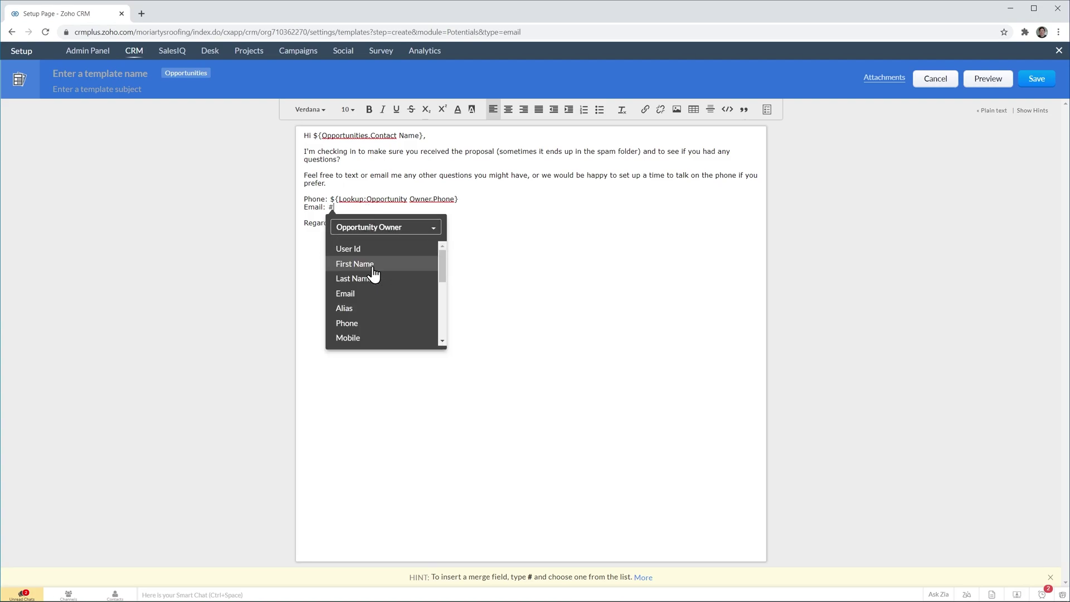
left_click(371, 290)
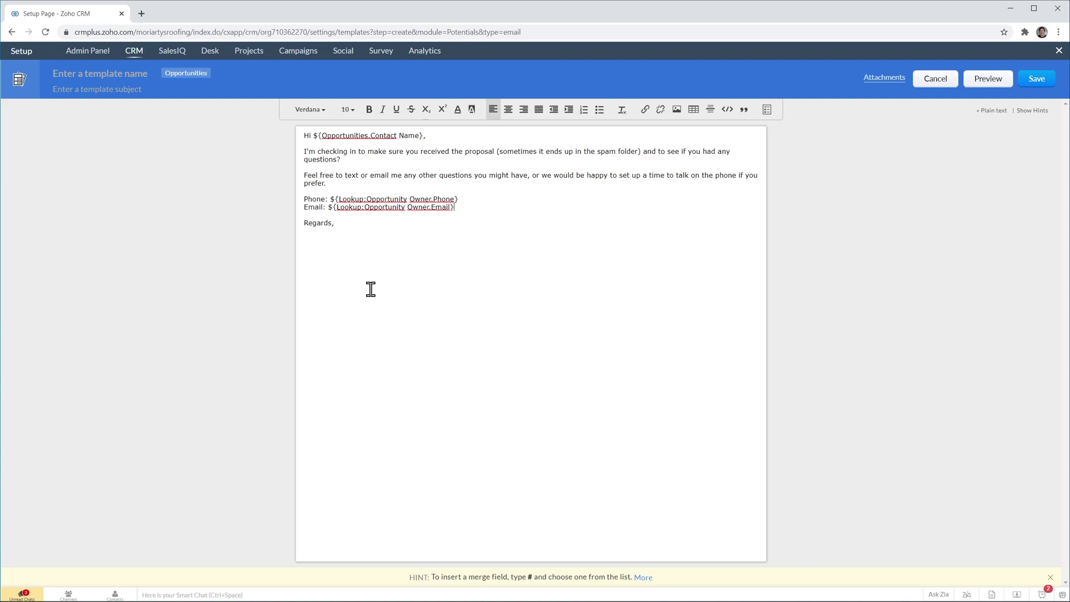
Insert the Opportunity Owner's First Name merge field on the line below "Regards,".
left_click(343, 239)
type("#")
left_click(346, 250)
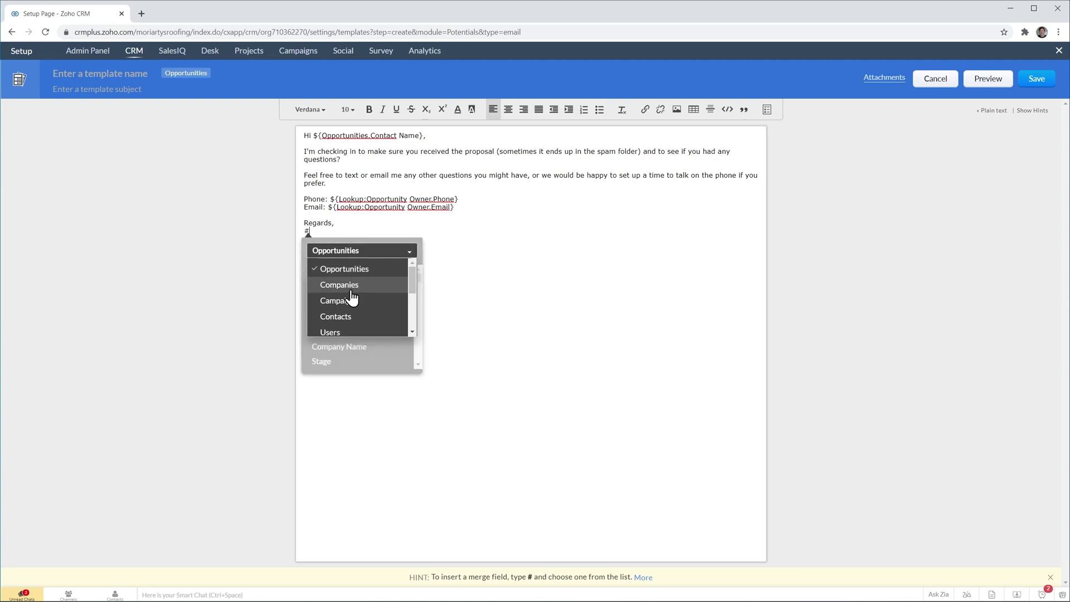
scroll(353, 300, "down", 2)
left_click(352, 300)
left_click(349, 286)
Add the Opportunity Owner's Last Name merge field after the first name in the signature line.
type("#")
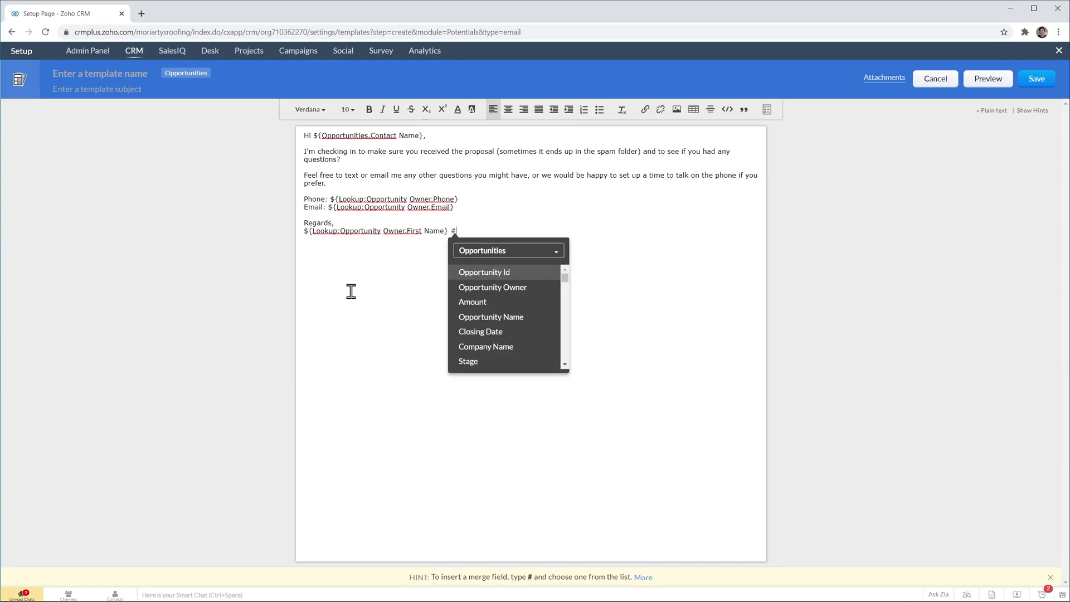
left_click(507, 258)
scroll(509, 284, "down", 3)
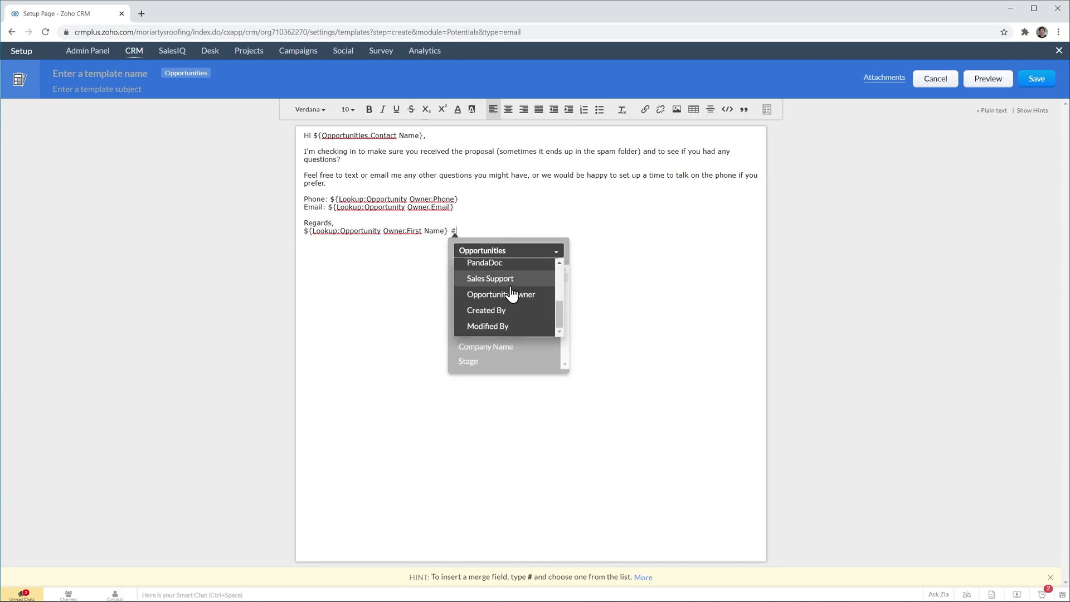
left_click(511, 297)
left_click(507, 301)
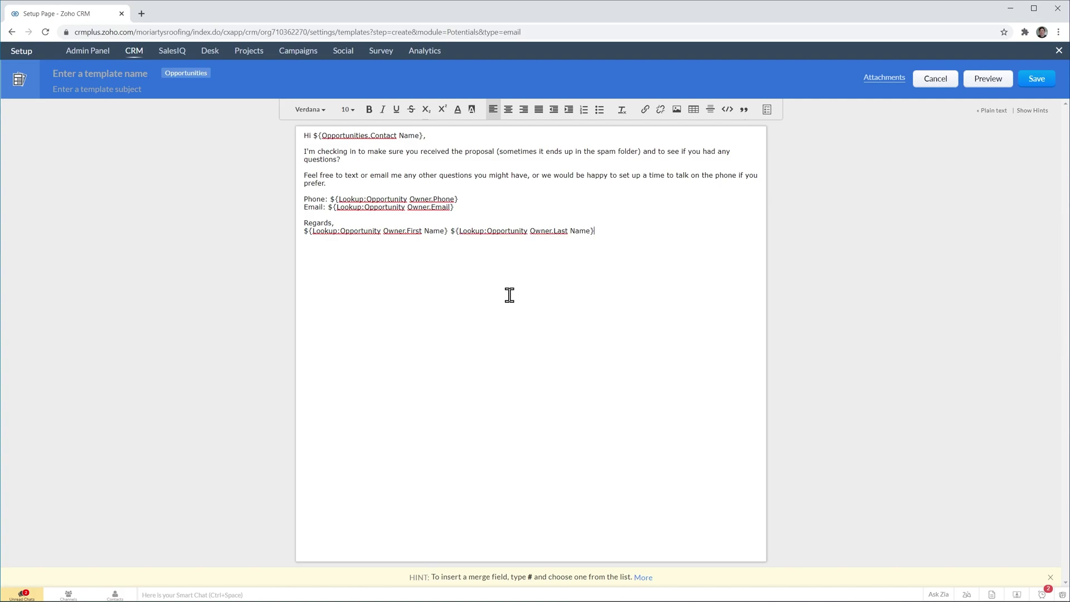
Make the signature line with the owner's first and last name merge fields bold.
left_click_drag(606, 231, 303, 230)
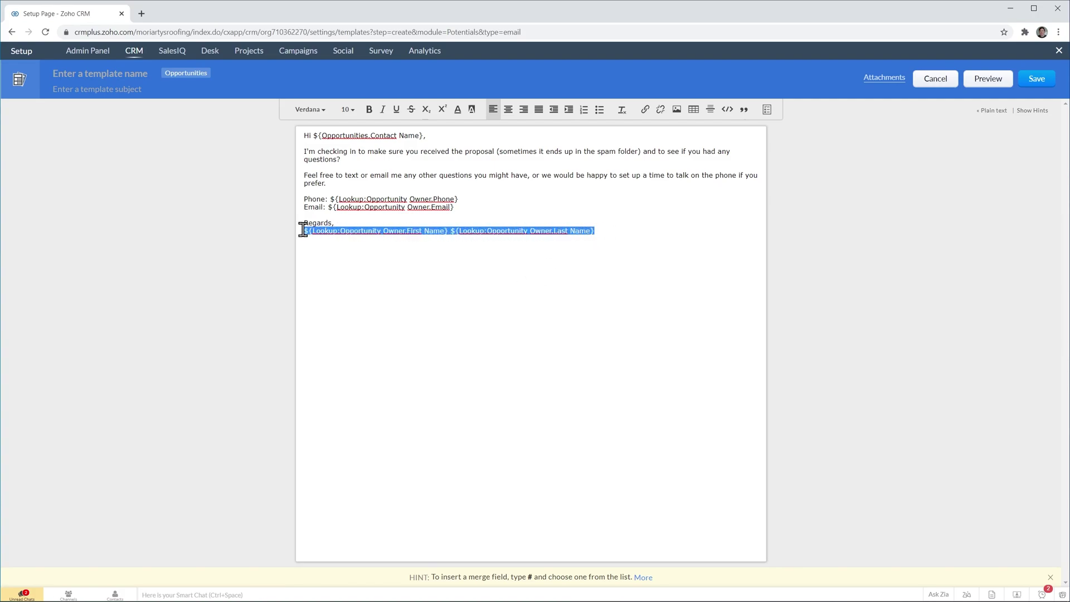
left_click(369, 110)
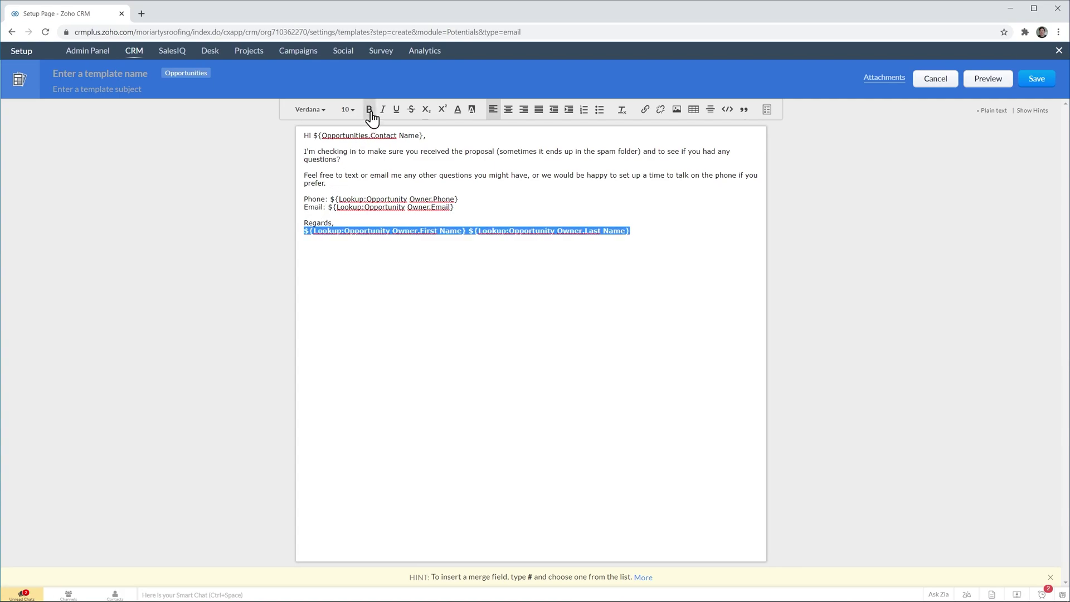
left_click(495, 202)
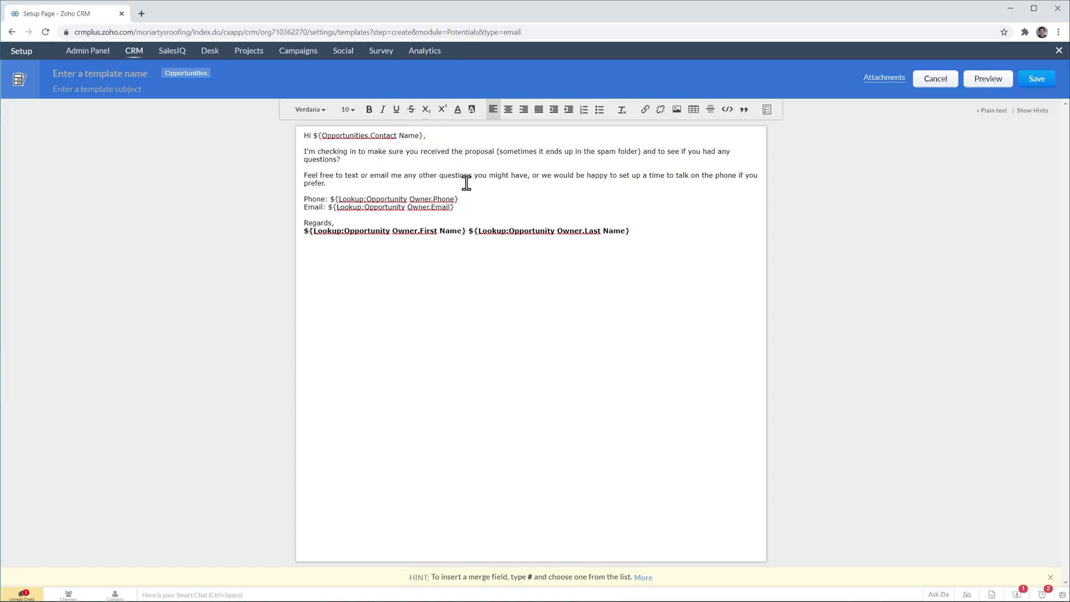
left_click(642, 234)
Name the template "01 Checking in opportunity owner" and set its subject to "Checking In".
left_click(135, 71)
type("01 Checking in")
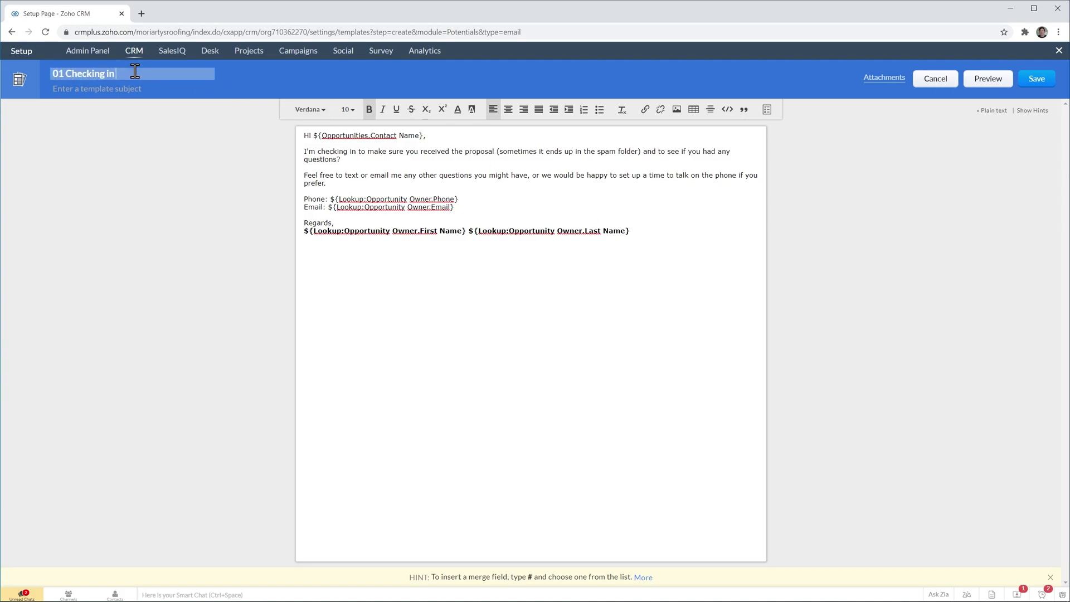
type(" opportunity owner")
left_click(124, 86)
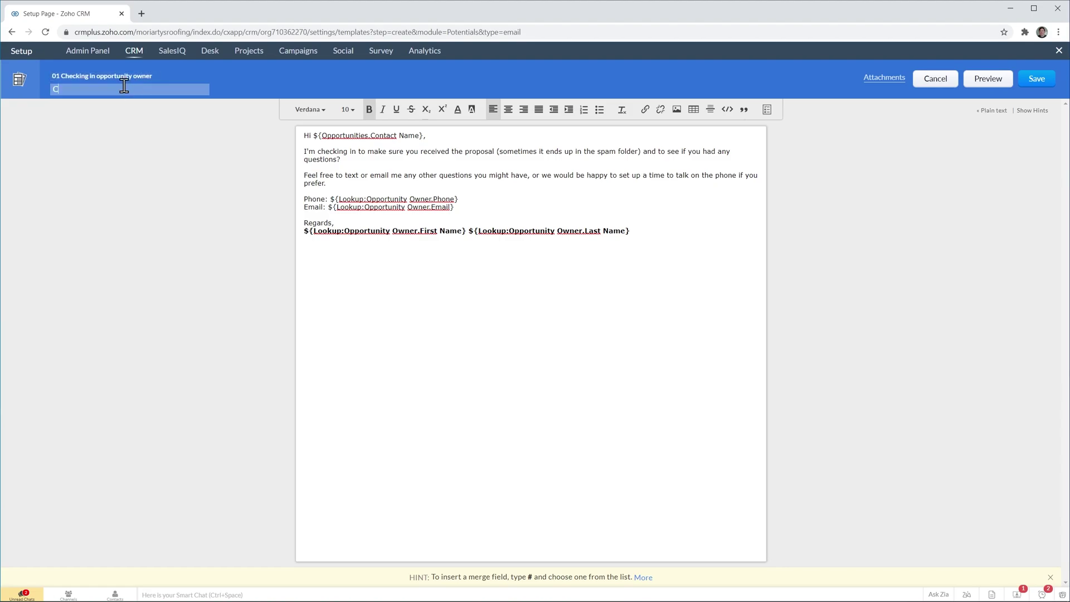
type("Checking In")
Save the template "01 Checking in opportunity owner" to the "Email templates" folder.
left_click(1030, 82)
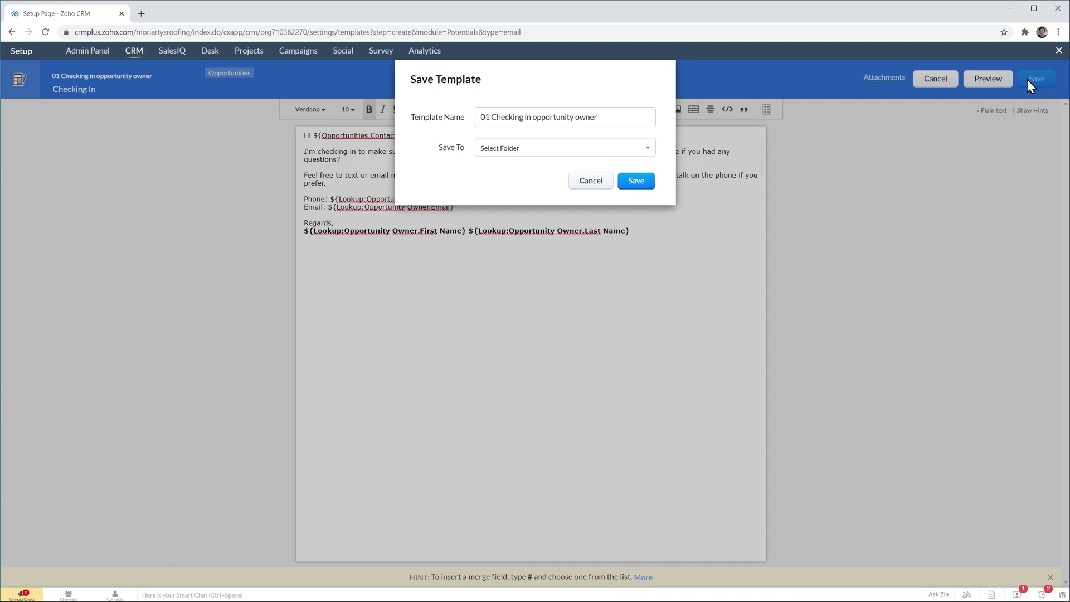
left_click(612, 150)
left_click(564, 179)
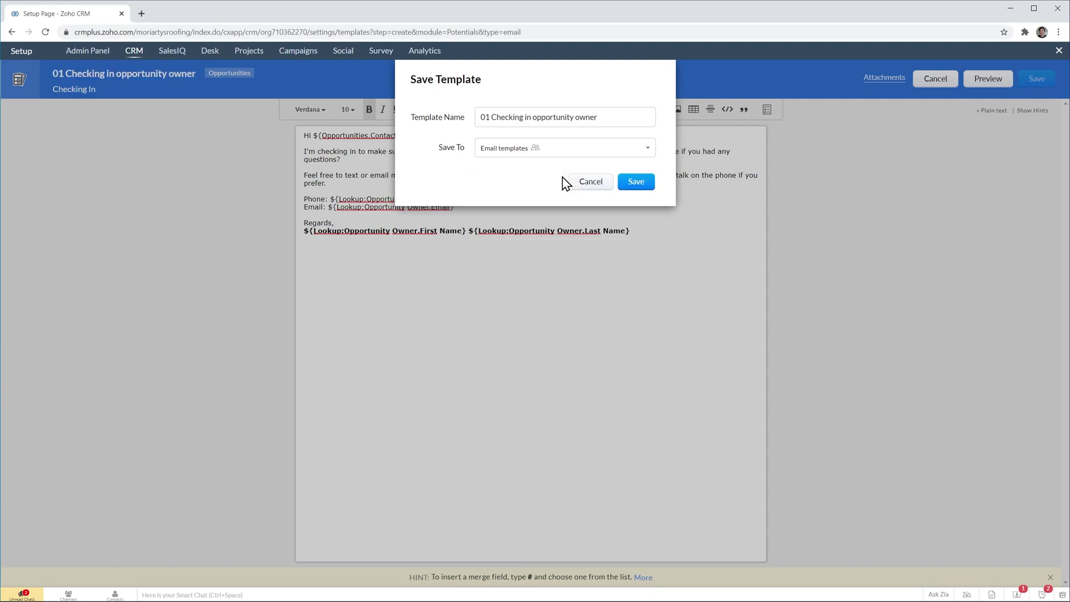
left_click(633, 183)
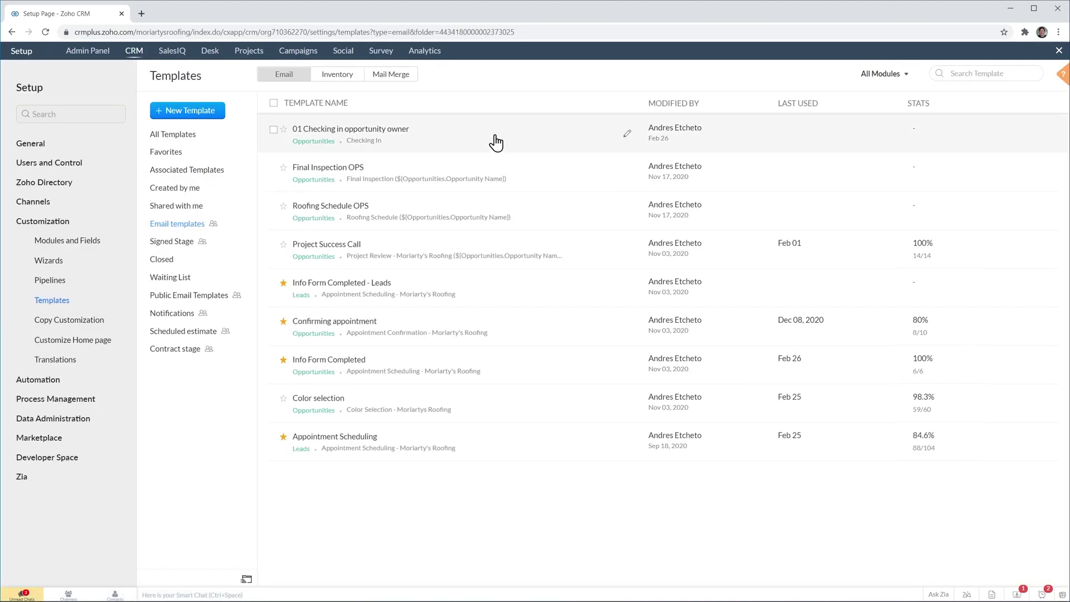
Preview the saved "01 Checking in opportunity owner" template, and leave Setup to return to the opportunity record.
left_click(496, 143)
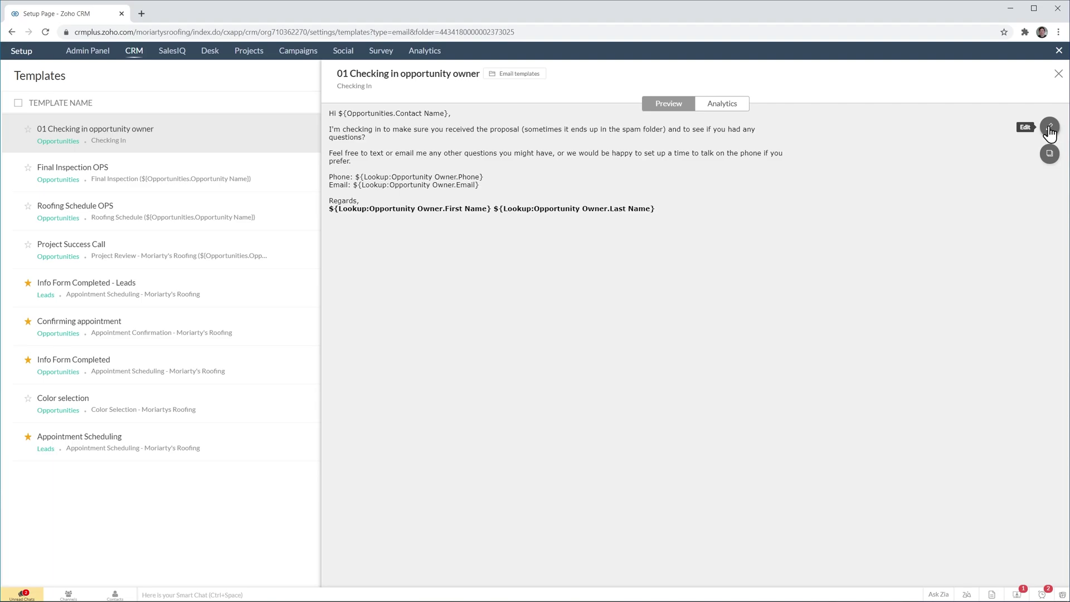
left_click(1059, 52)
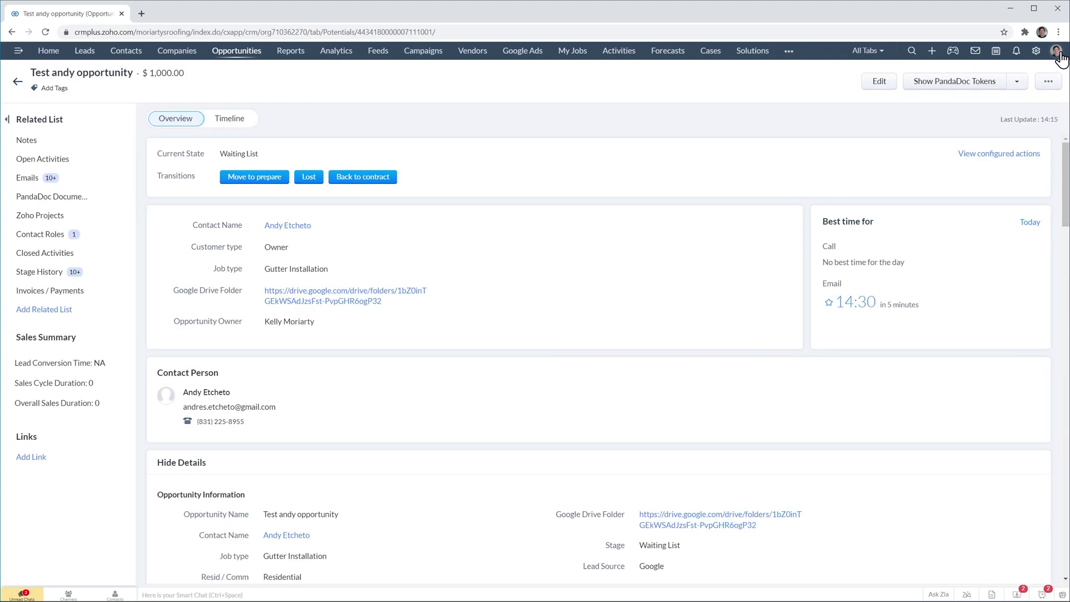
Send the opportunity's contact an email based on the "01 Checking in opportunity owner" template.
left_click(70, 177)
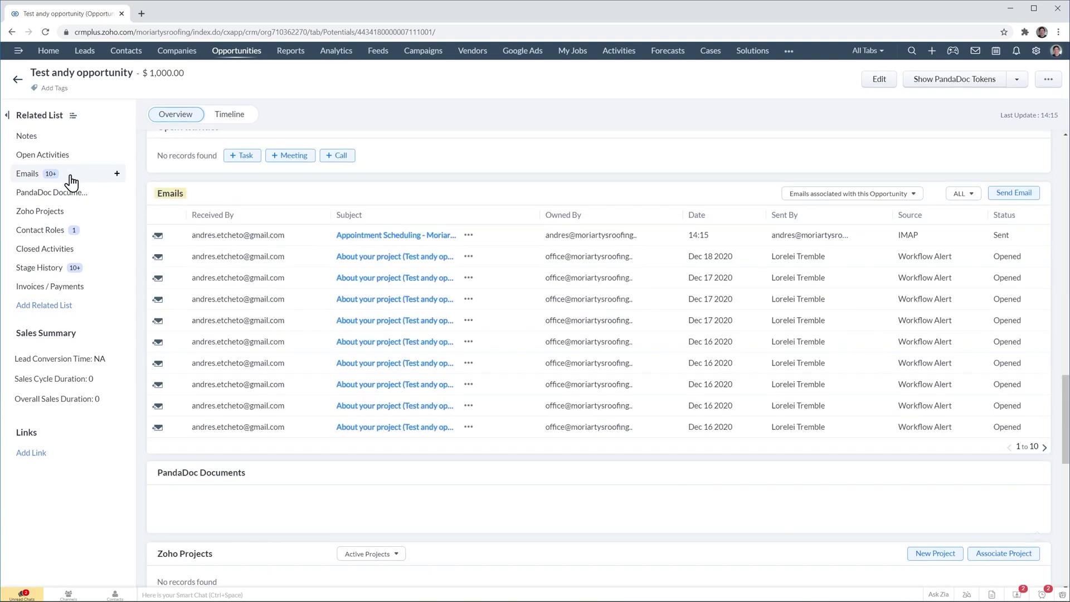
left_click(1016, 189)
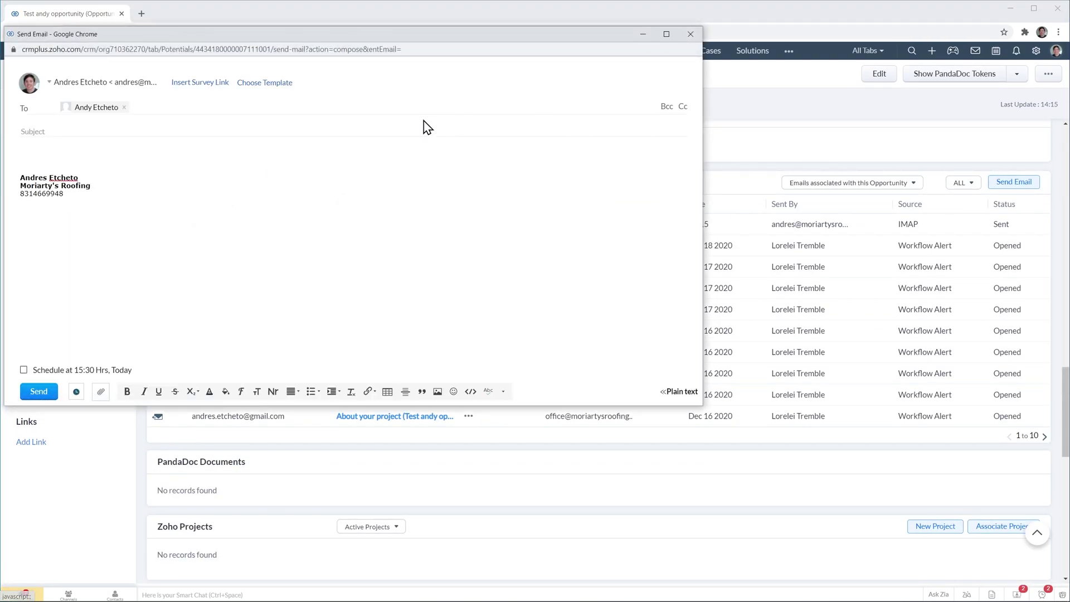
left_click(281, 84)
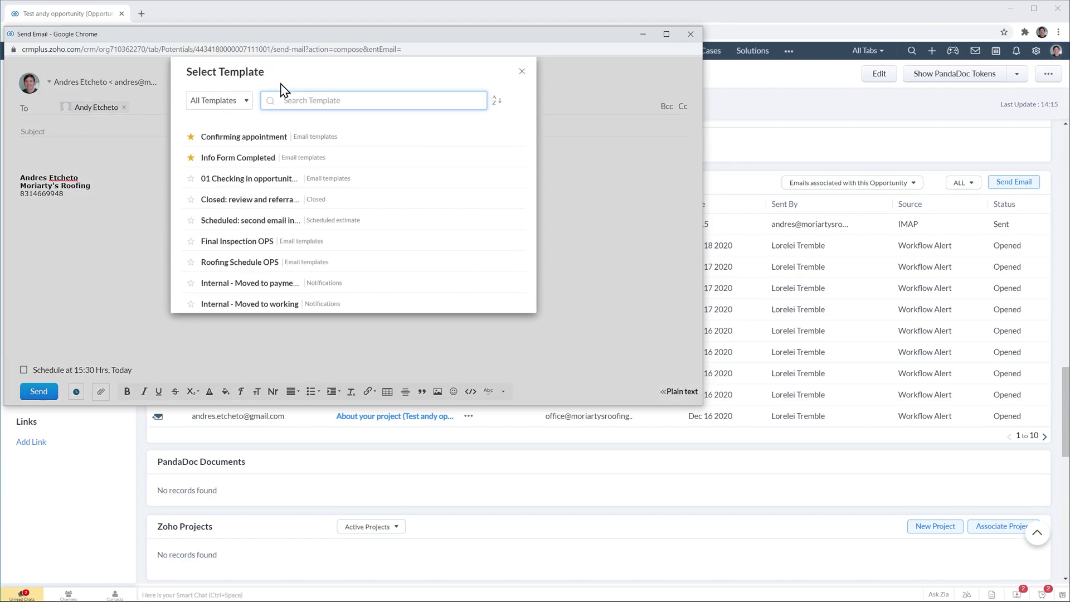
left_click(240, 179)
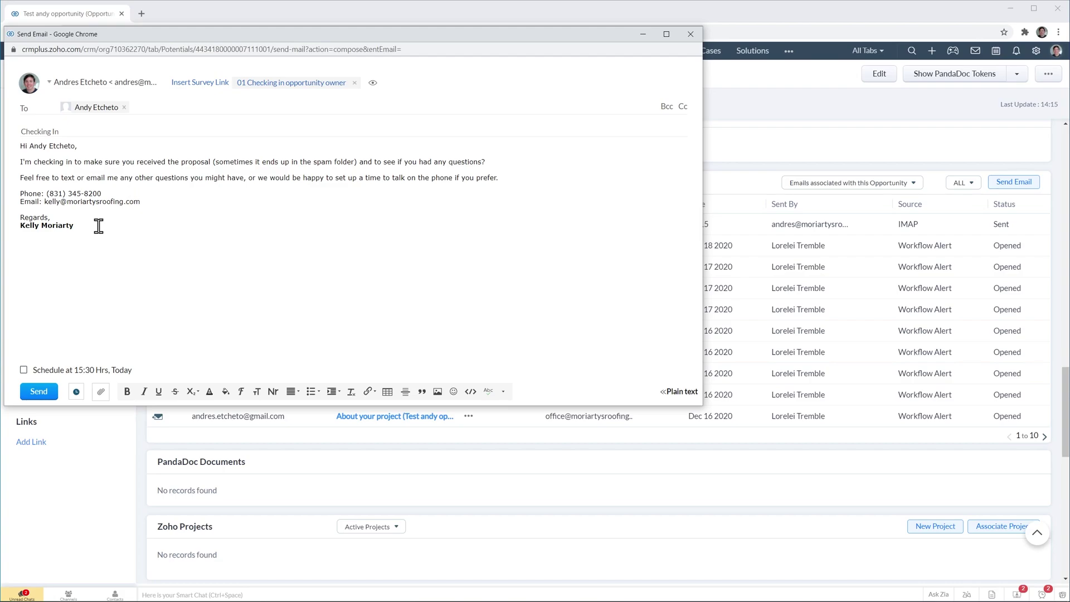
left_click(40, 395)
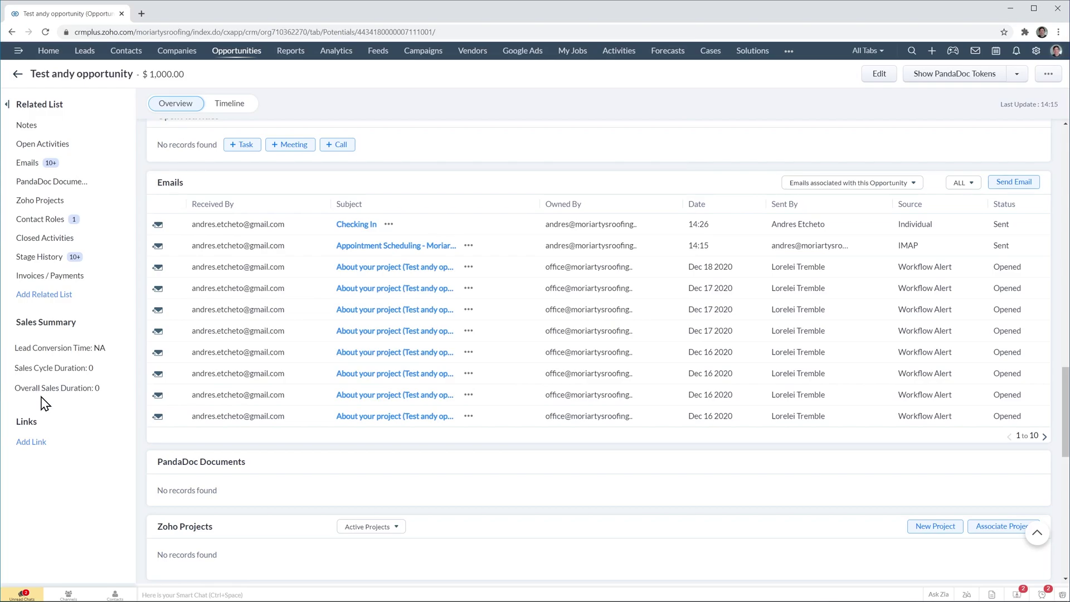